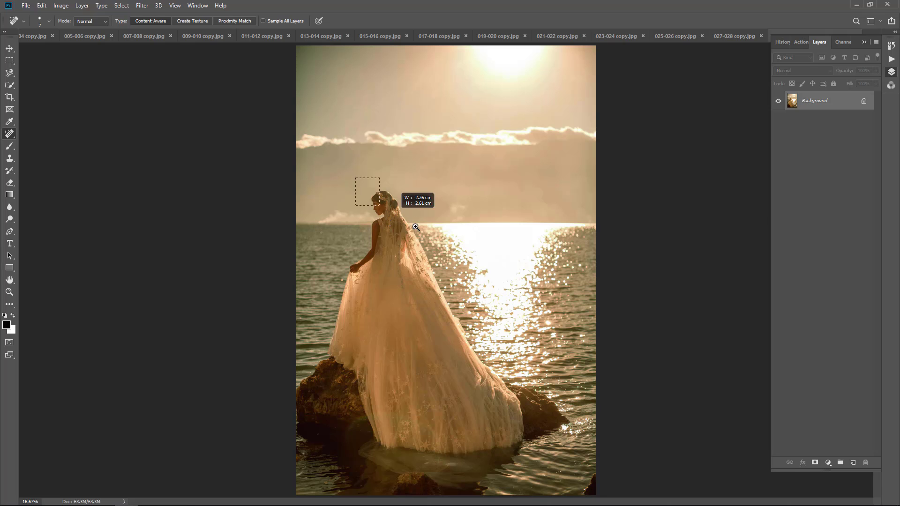
Add a Black & White adjustment layer set to Luminosity blend mode
{"action": "left_click_drag", "start_coordinate": [378, 192], "coordinate": [413, 200]}
{"action": "key", "text": "ctrl+minus"}
{"action": "key", "text": "ctrl+minus"}
{"action": "key", "text": "ctrl+minus"}
{"action": "key", "text": "ctrl+minus"}
{"action": "key", "text": "ctrl+minus"}
{"action": "key", "text": "ctrl+minus"}
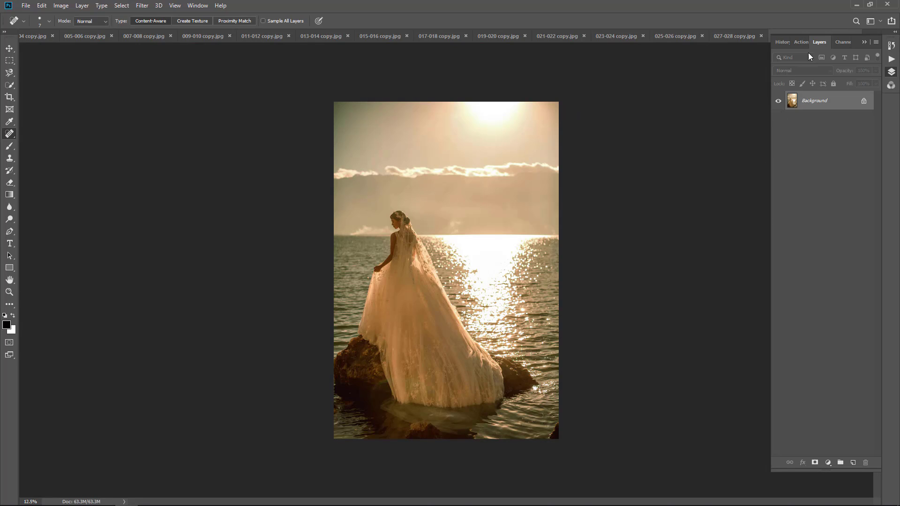
{"action": "left_click", "coordinate": [828, 463]}
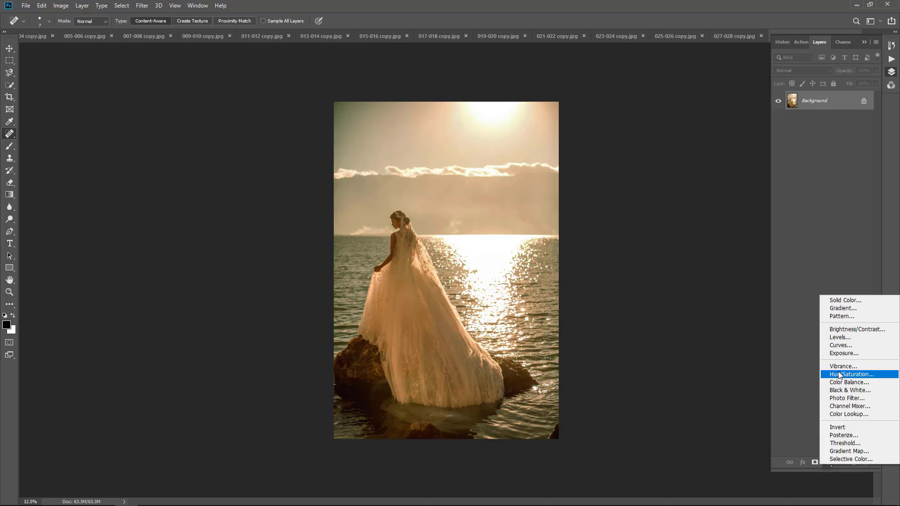
{"action": "left_click", "coordinate": [846, 390]}
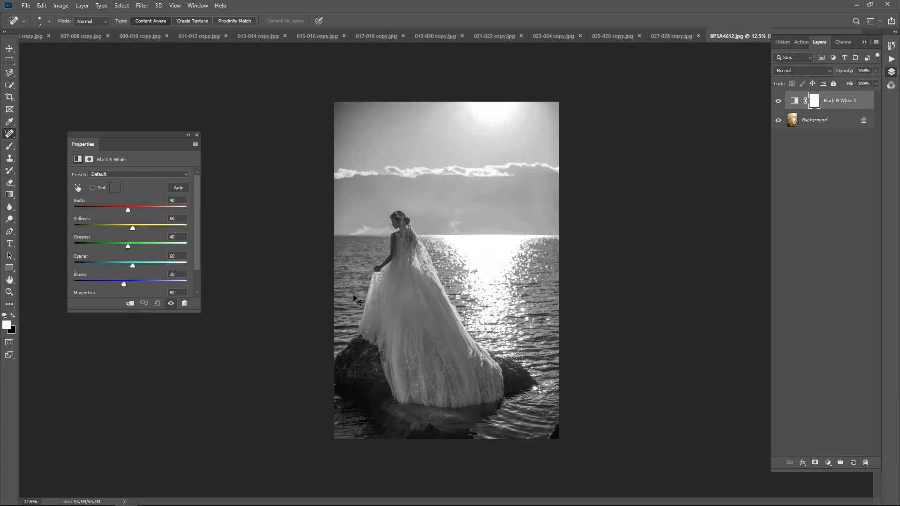
{"action": "scroll", "coordinate": [328, 300], "scroll_direction": "up", "scroll_amount": 1}
{"action": "left_click", "coordinate": [812, 71]}
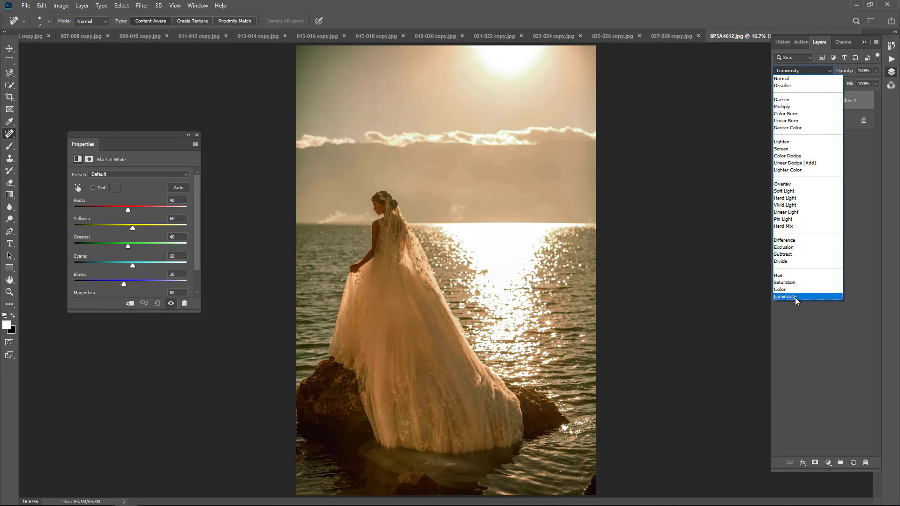
{"action": "left_click", "coordinate": [796, 296]}
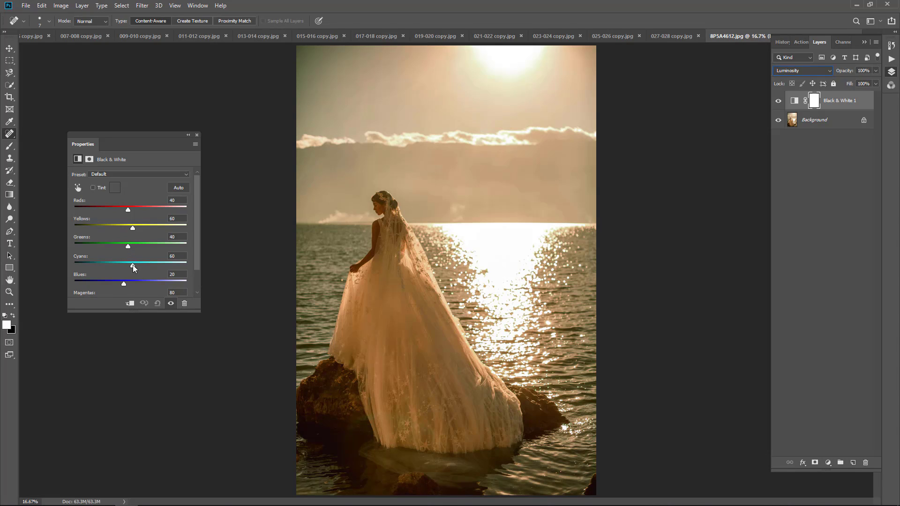
Tune the Cyans, Blues, Greens and Yellows sliders, ending Yellows at 81
{"action": "mouse_move", "coordinate": [133, 265]}
{"action": "left_mouse_down"}
{"action": "mouse_move", "coordinate": [172, 266]}
{"action": "mouse_move", "coordinate": [123, 283]}
{"action": "mouse_move", "coordinate": [196, 298]}
{"action": "left_mouse_up"}
{"action": "mouse_move", "coordinate": [86, 287]}
{"action": "left_mouse_down"}
{"action": "mouse_move", "coordinate": [203, 298]}
{"action": "mouse_move", "coordinate": [124, 287]}
{"action": "left_mouse_up"}
{"action": "mouse_move", "coordinate": [127, 244]}
{"action": "left_mouse_down"}
{"action": "mouse_move", "coordinate": [85, 246]}
{"action": "mouse_move", "coordinate": [168, 253]}
{"action": "mouse_move", "coordinate": [88, 242]}
{"action": "mouse_move", "coordinate": [161, 244]}
{"action": "mouse_move", "coordinate": [128, 244]}
{"action": "mouse_move", "coordinate": [120, 231]}
{"action": "mouse_move", "coordinate": [151, 232]}
{"action": "mouse_move", "coordinate": [143, 235]}
{"action": "left_mouse_up"}
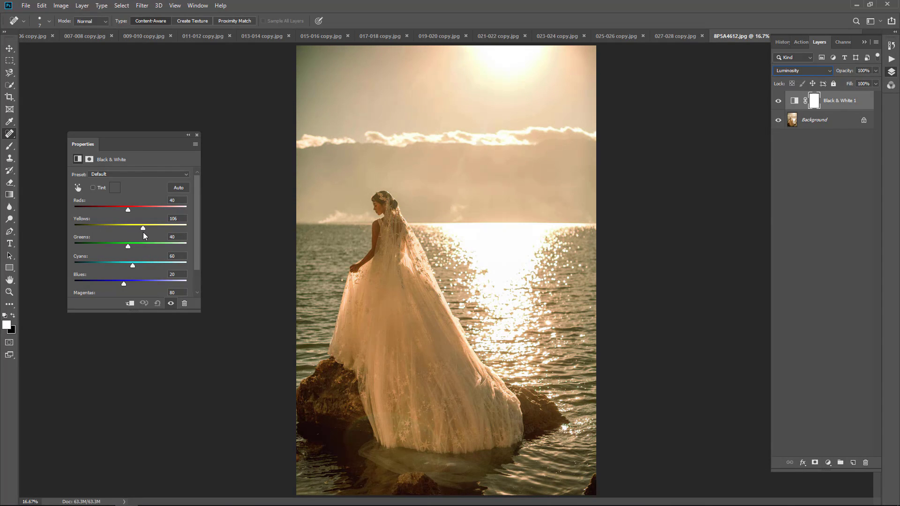
{"action": "mouse_move", "coordinate": [140, 233]}
{"action": "left_mouse_down"}
{"action": "mouse_move", "coordinate": [133, 229]}
{"action": "mouse_move", "coordinate": [141, 228]}
{"action": "left_mouse_up"}
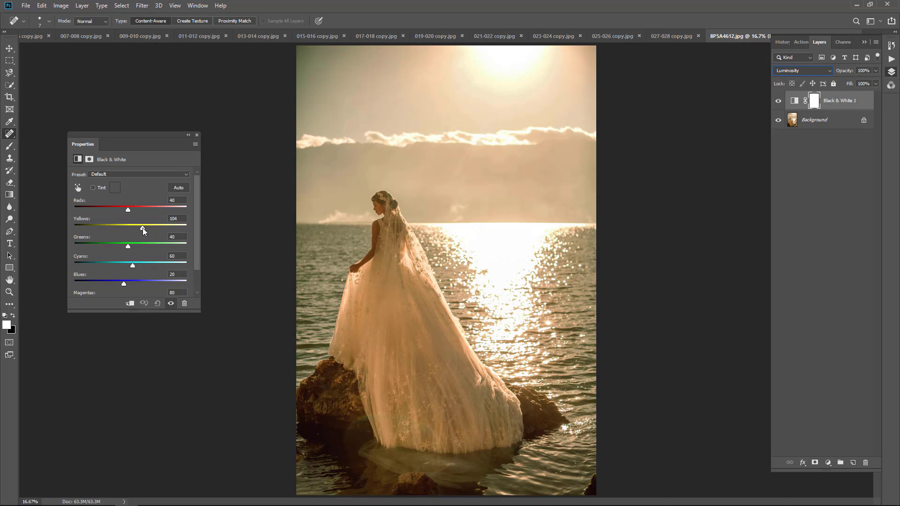
{"action": "left_click_drag", "start_coordinate": [142, 228], "coordinate": [136, 228]}
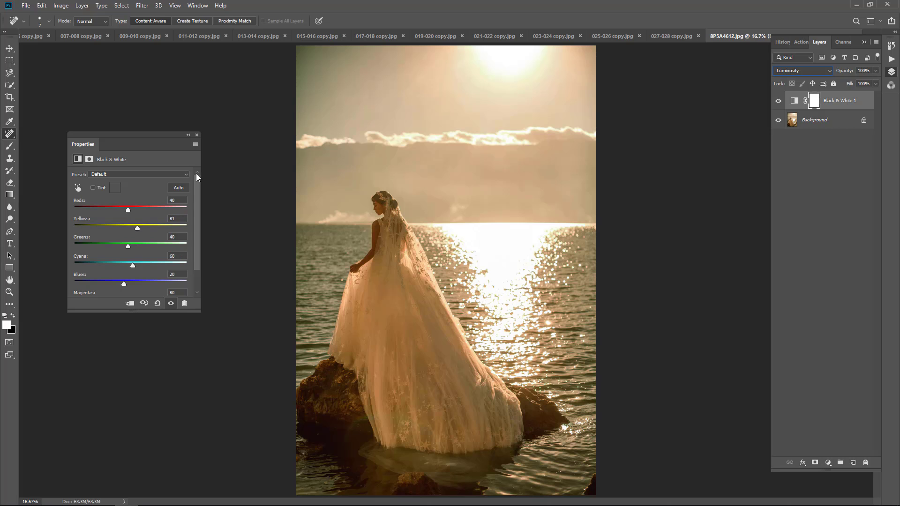
{"action": "left_click", "coordinate": [428, 266]}
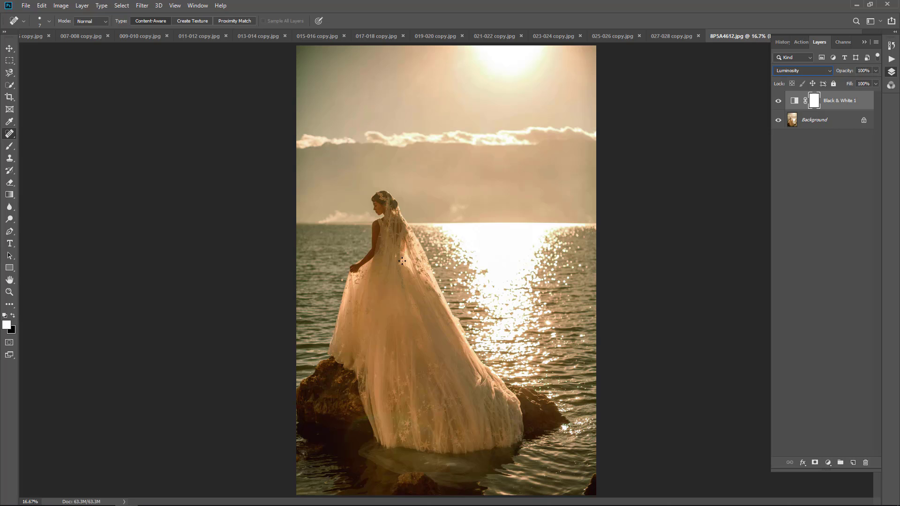
Toggle the Black & White 1 layer on and off to compare, then delete it
{"action": "scroll", "coordinate": [360, 189], "scroll_direction": "up", "scroll_amount": 5}
{"action": "key", "text": "ctrl+minus"}
{"action": "key", "text": "ctrl+minus"}
{"action": "key", "text": "ctrl+minus"}
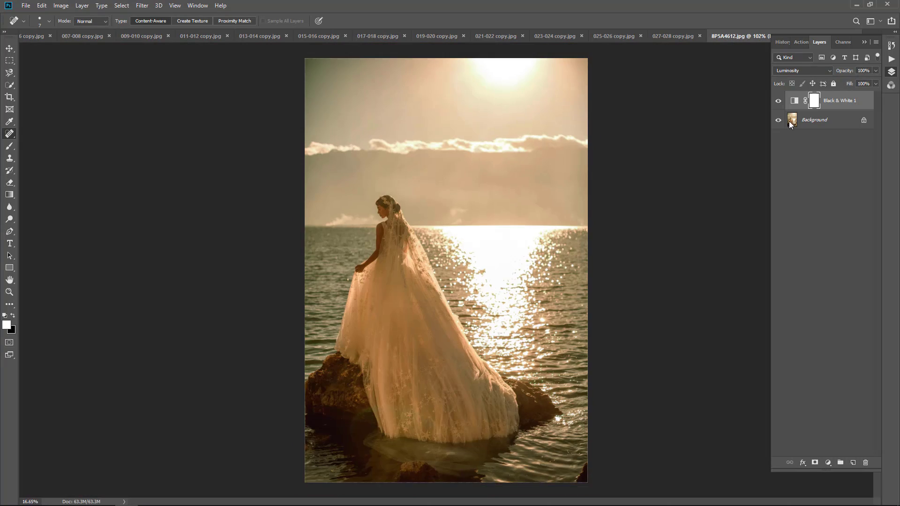
{"action": "left_click", "coordinate": [778, 101]}
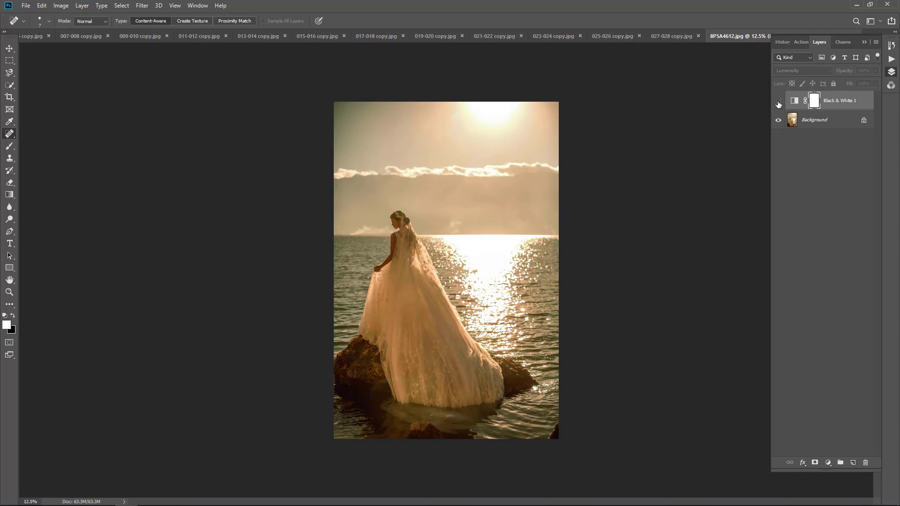
{"action": "left_click", "coordinate": [778, 101]}
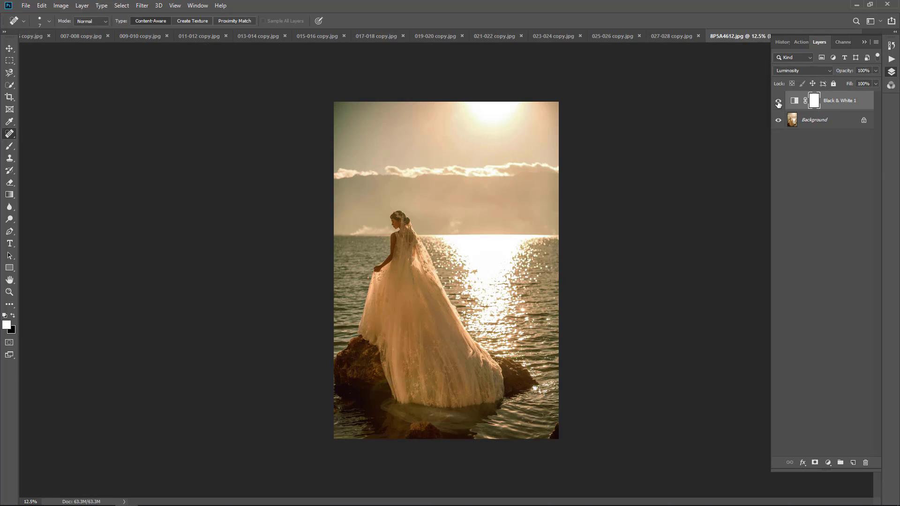
{"action": "left_click", "coordinate": [778, 101]}
{"action": "left_click", "coordinate": [778, 102]}
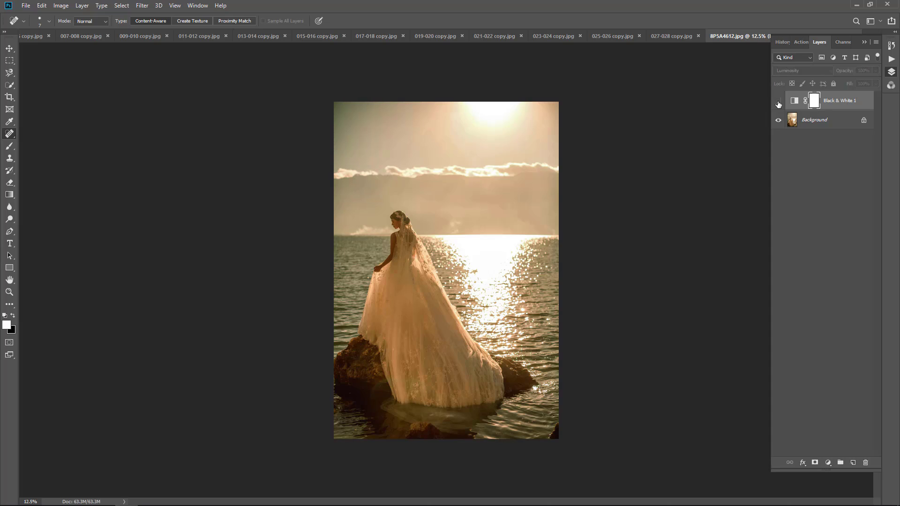
{"action": "key", "text": "ctrl+plus"}
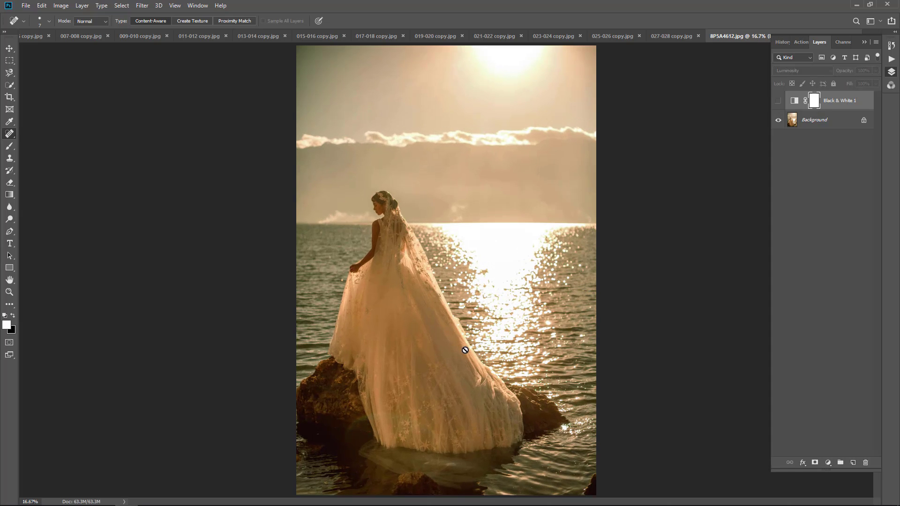
{"action": "left_click", "coordinate": [778, 101]}
{"action": "key", "text": "Delete"}
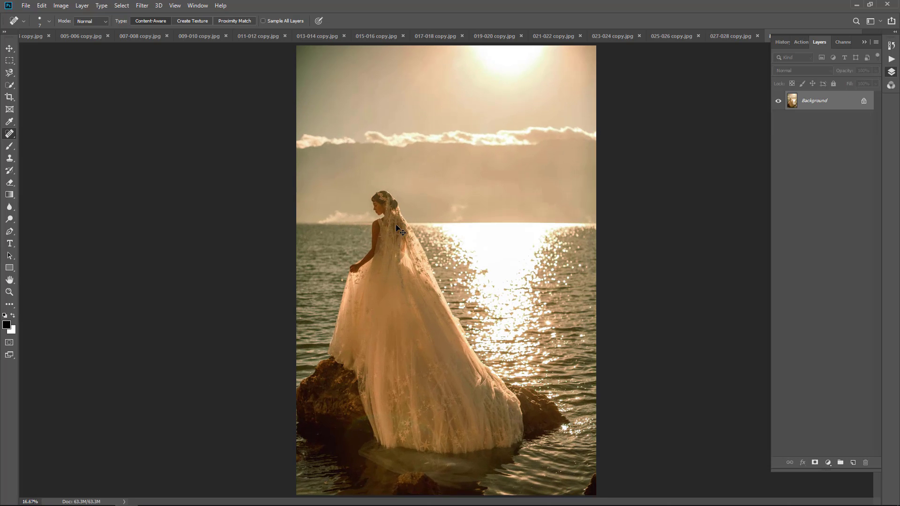
Apply the Viveza 2 filter with Global Structure raised to about 28%
{"action": "left_click", "coordinate": [142, 5]}
{"action": "mouse_move", "coordinate": [160, 215]}
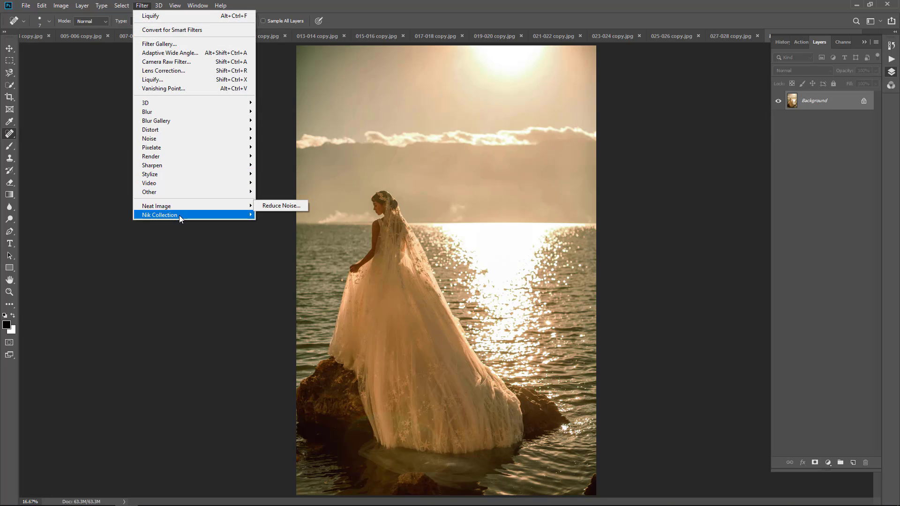
{"action": "left_click", "coordinate": [296, 276]}
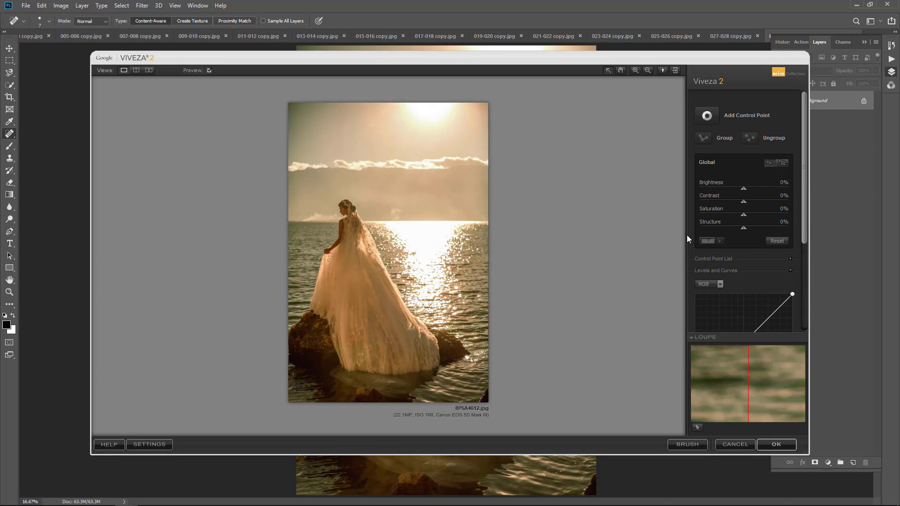
{"action": "left_click", "coordinate": [763, 229]}
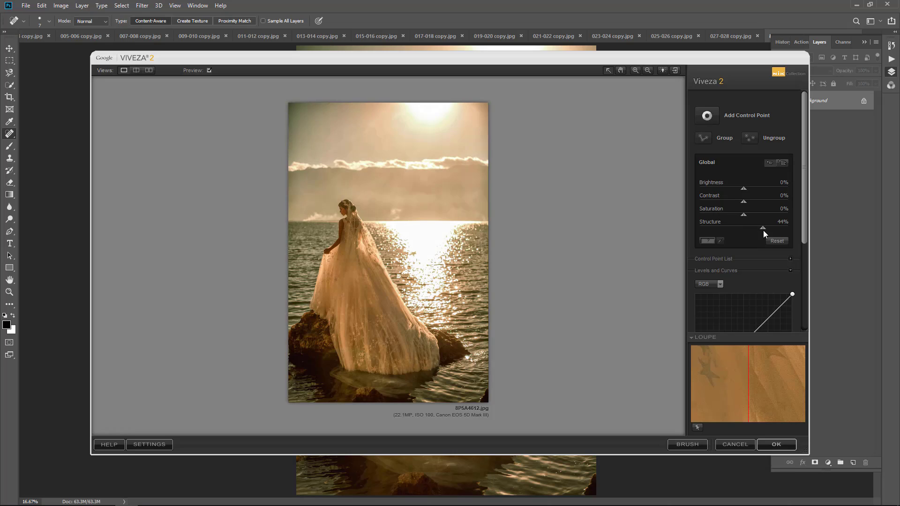
{"action": "left_click_drag", "start_coordinate": [749, 230], "coordinate": [748, 230]}
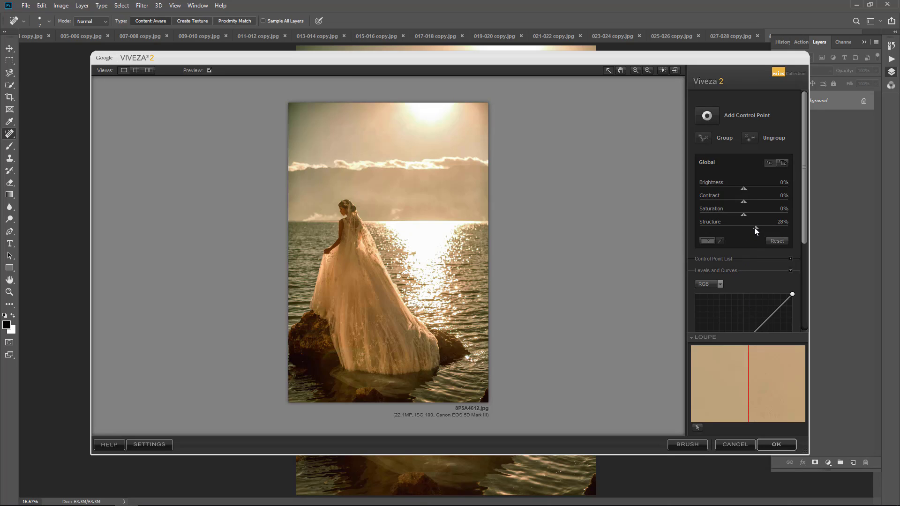
{"action": "left_click", "coordinate": [781, 449]}
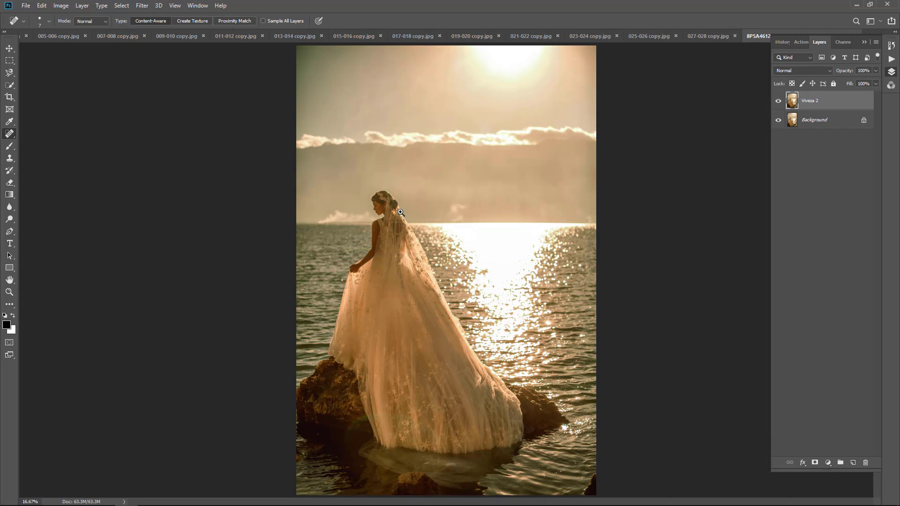
Inspect the bride's face and veil close up, then merge the Viveza 2 layer down
{"action": "left_click_drag", "start_coordinate": [401, 212], "coordinate": [471, 319]}
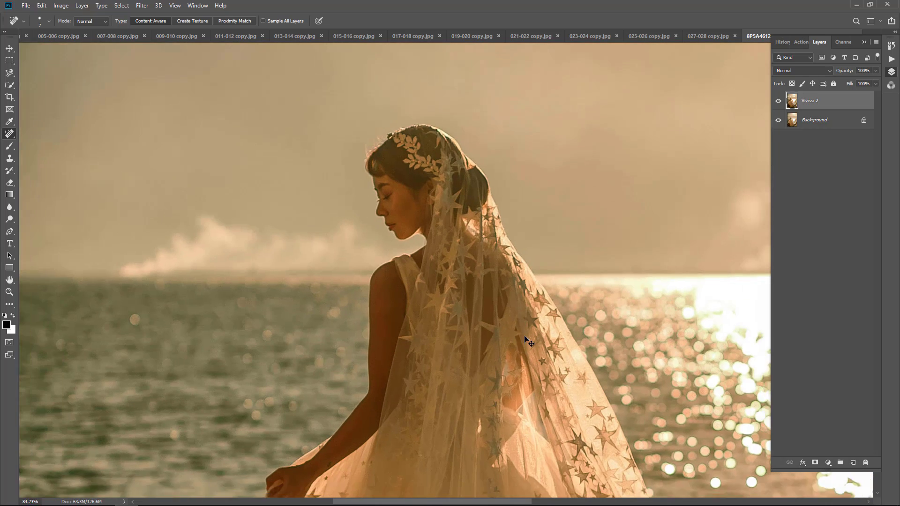
{"action": "key", "text": "ctrl+minus"}
{"action": "key", "text": "ctrl+minus"}
{"action": "key", "text": "ctrl+minus"}
{"action": "key", "text": "ctrl+minus"}
{"action": "key", "text": "ctrl+minus"}
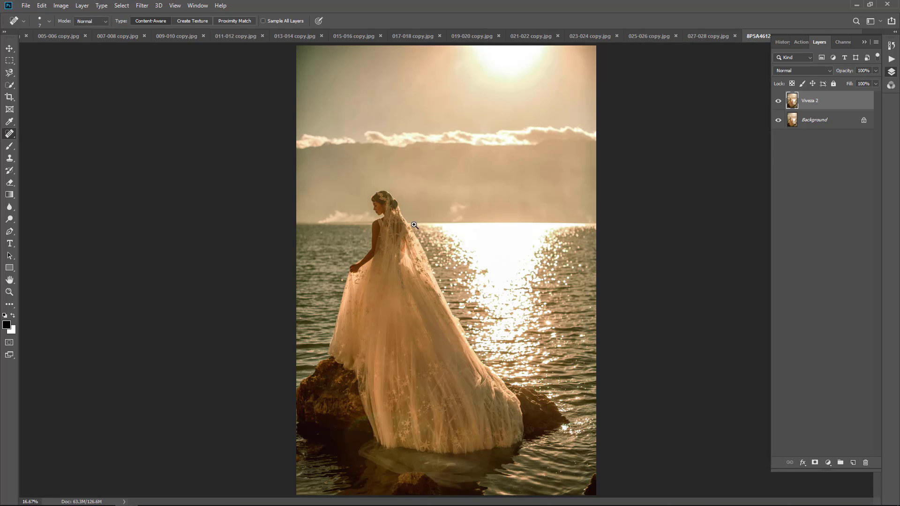
{"action": "left_click_drag", "start_coordinate": [356, 183], "coordinate": [429, 242]}
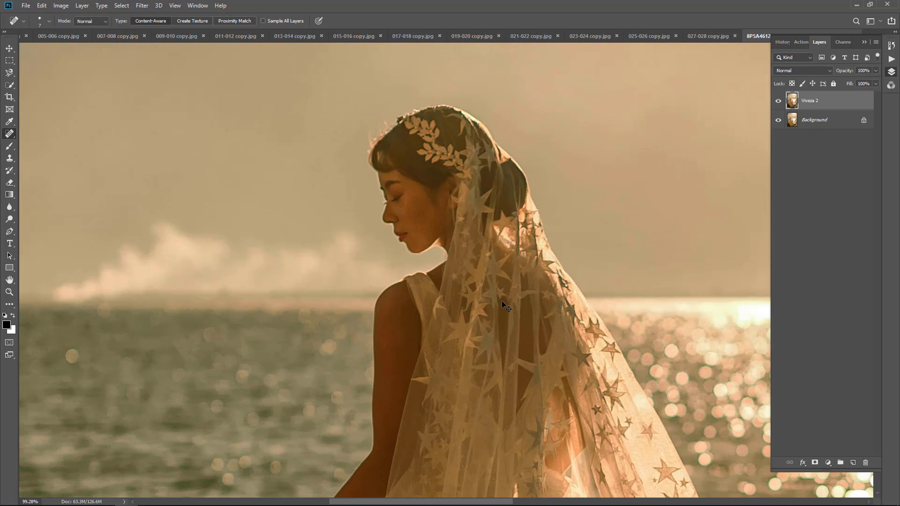
{"action": "key", "text": "ctrl+minus"}
{"action": "key", "text": "ctrl+minus"}
{"action": "key", "text": "ctrl+minus"}
{"action": "key", "text": "ctrl+minus"}
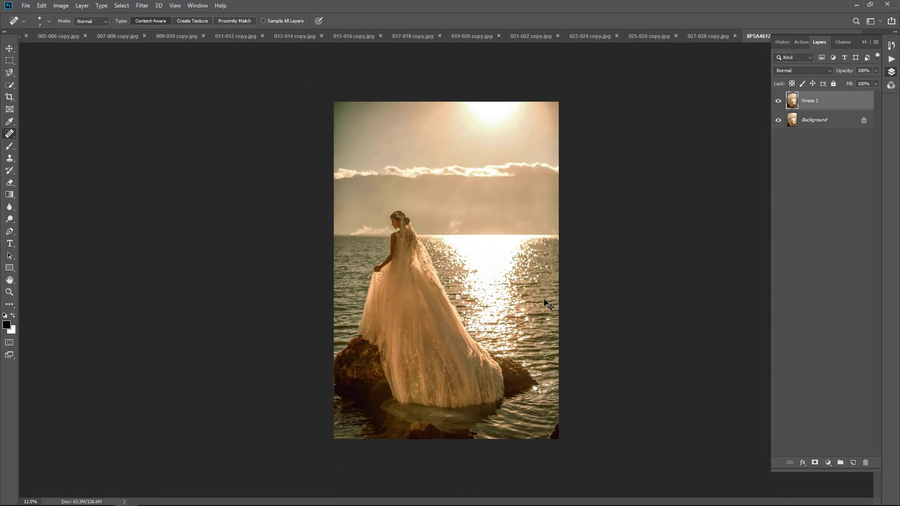
{"action": "key", "text": "ctrl+e"}
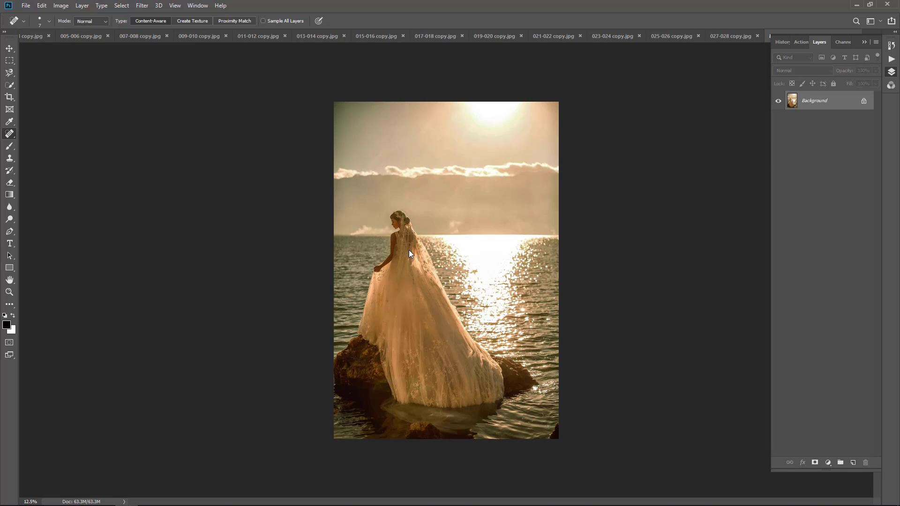
Liquify-push the bride's shoulder edge with a 175 Forward Warp brush and apply it
{"action": "key", "text": "ctrl+shift+x"}
{"action": "key", "text": "bracketright"}
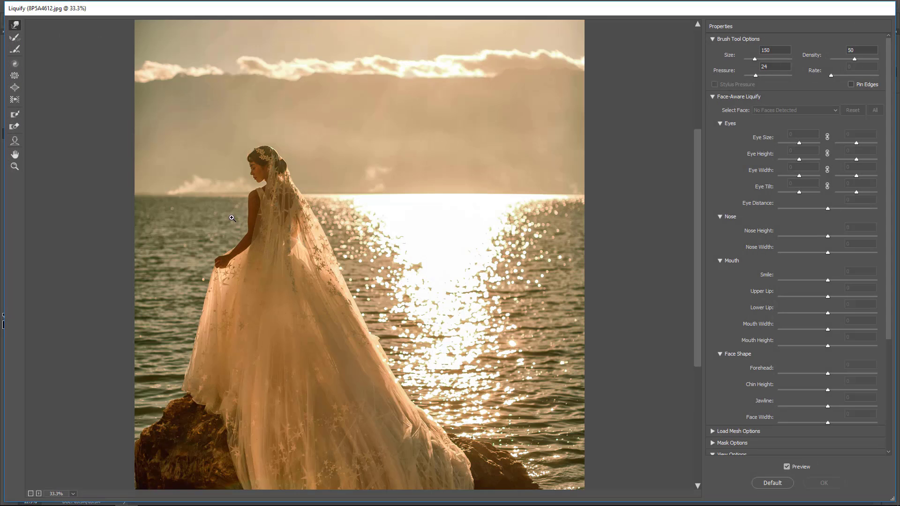
{"action": "key", "text": "ctrl+plus"}
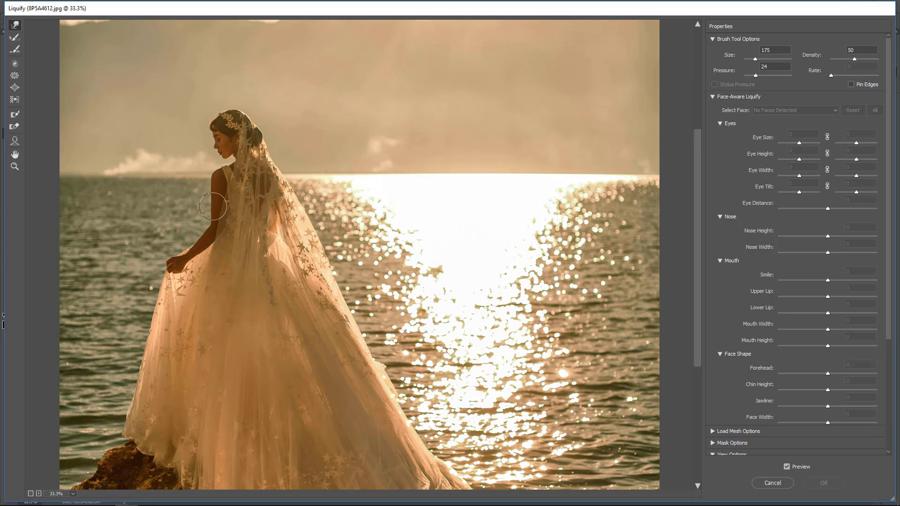
{"action": "left_click_drag", "start_coordinate": [212, 208], "coordinate": [215, 203]}
{"action": "key", "text": "Return"}
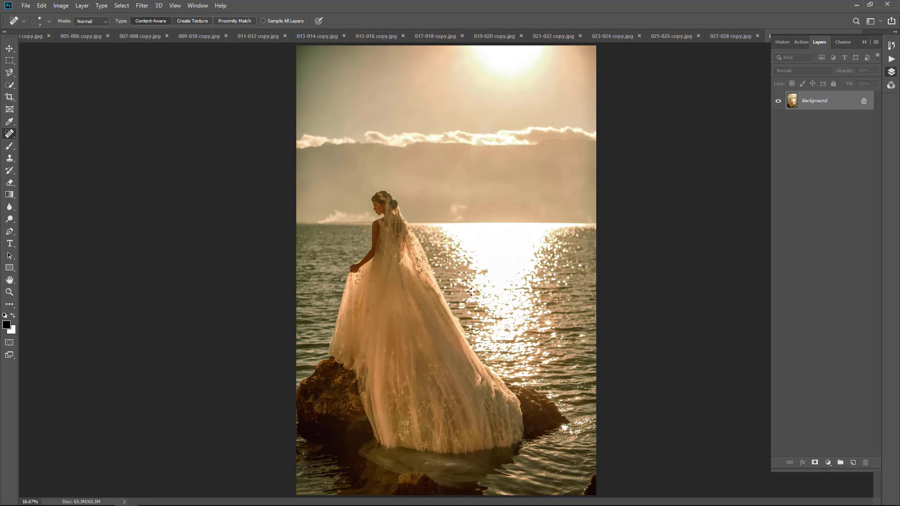
{"action": "scroll", "coordinate": [412, 286], "scroll_direction": "up", "scroll_amount": 10}
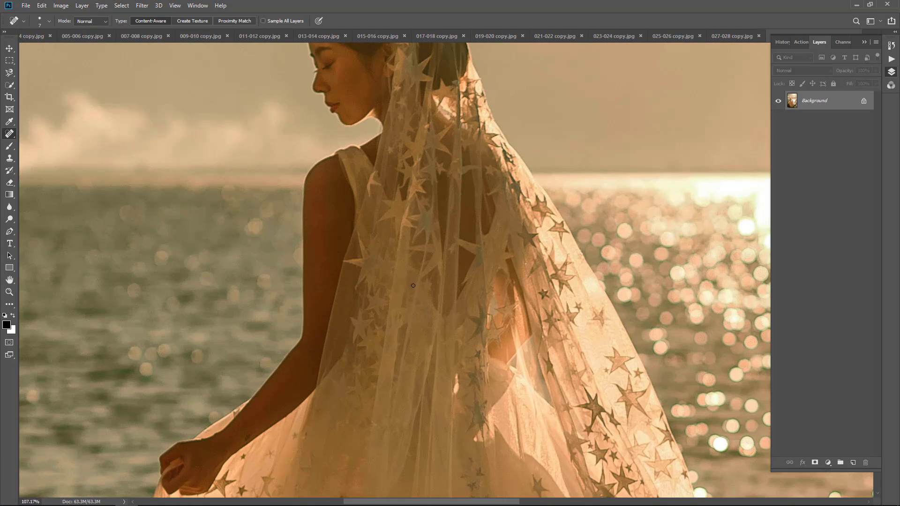
{"action": "scroll", "coordinate": [441, 279], "scroll_direction": "down", "scroll_amount": 3}
{"action": "scroll", "coordinate": [441, 279], "scroll_direction": "down", "scroll_amount": 3}
{"action": "scroll", "coordinate": [547, 272], "scroll_direction": "down", "scroll_amount": 2}
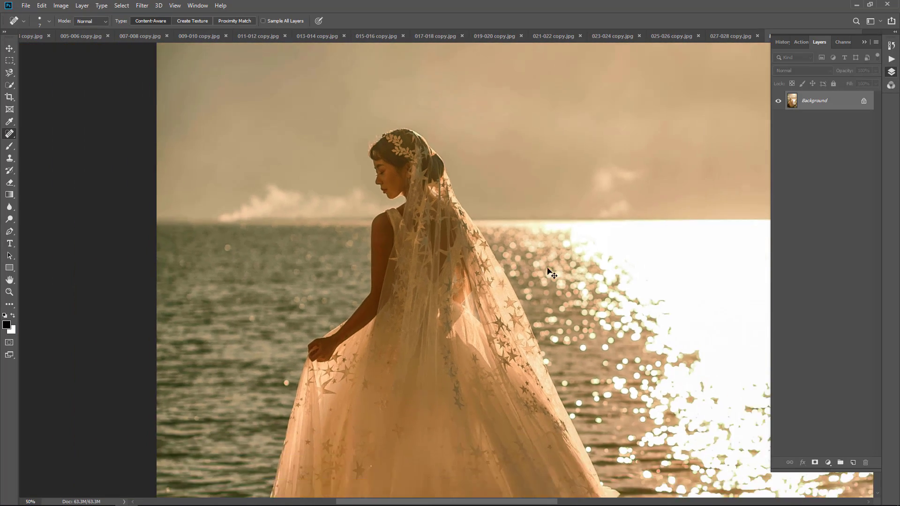
{"action": "scroll", "coordinate": [547, 271], "scroll_direction": "down", "scroll_amount": 2}
Play a saved retouch action on the photo and check the face close up
{"action": "left_click", "coordinate": [801, 42]}
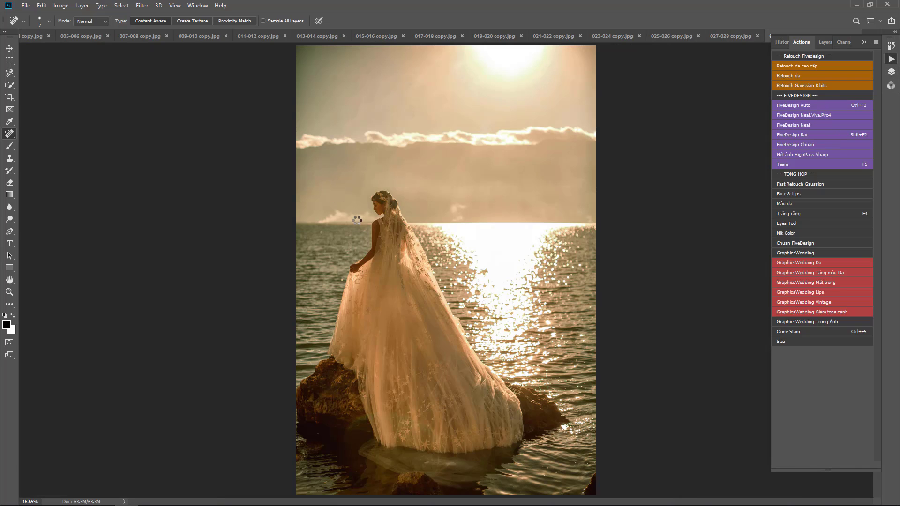
{"action": "left_click", "coordinate": [375, 241]}
{"action": "scroll", "coordinate": [406, 227], "scroll_direction": "up", "scroll_amount": 2}
{"action": "scroll", "coordinate": [405, 228], "scroll_direction": "up", "scroll_amount": 3}
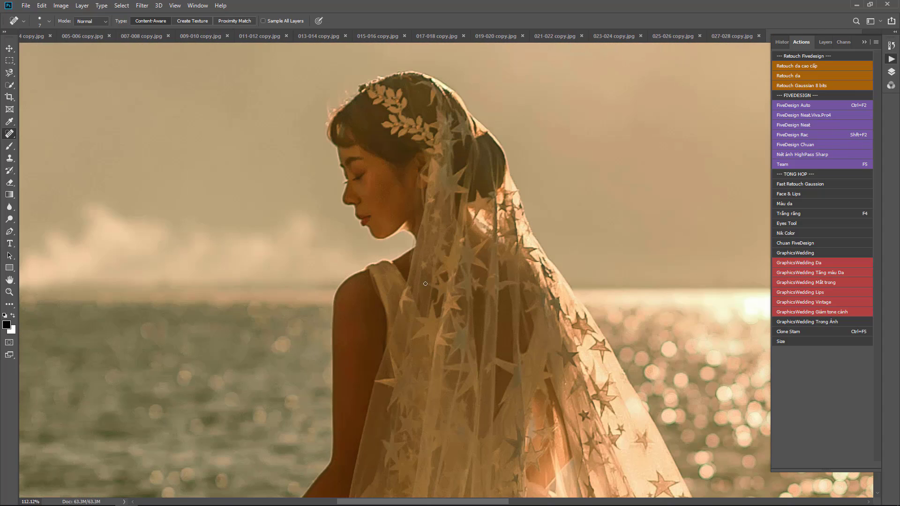
{"action": "scroll", "coordinate": [432, 274], "scroll_direction": "up", "scroll_amount": 3}
{"action": "key", "text": "ctrl+0"}
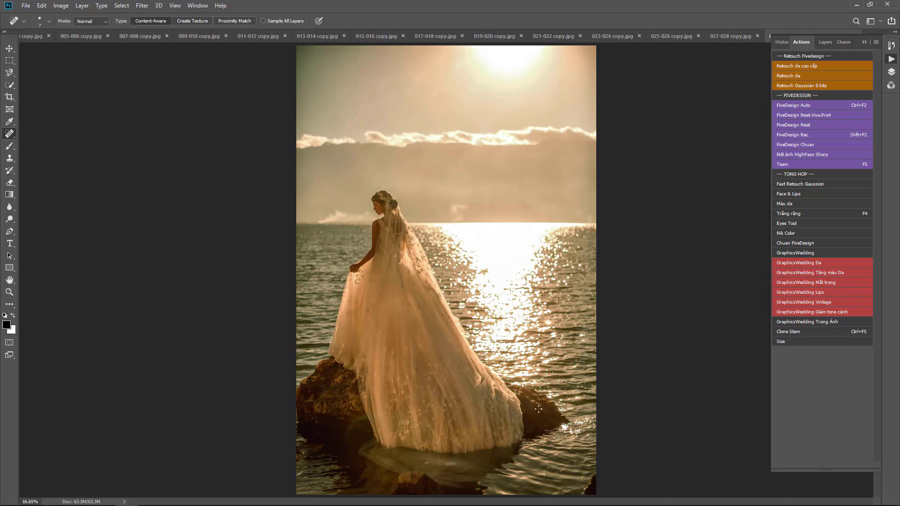
Compare the original History snapshot with the final Merge Visible state
{"action": "left_click", "coordinate": [780, 42]}
{"action": "left_click", "coordinate": [833, 63]}
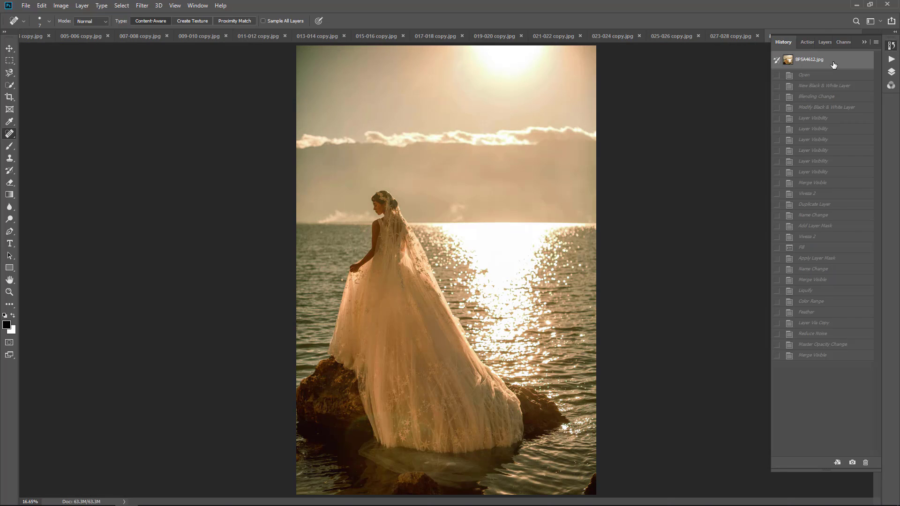
{"action": "left_click", "coordinate": [846, 357]}
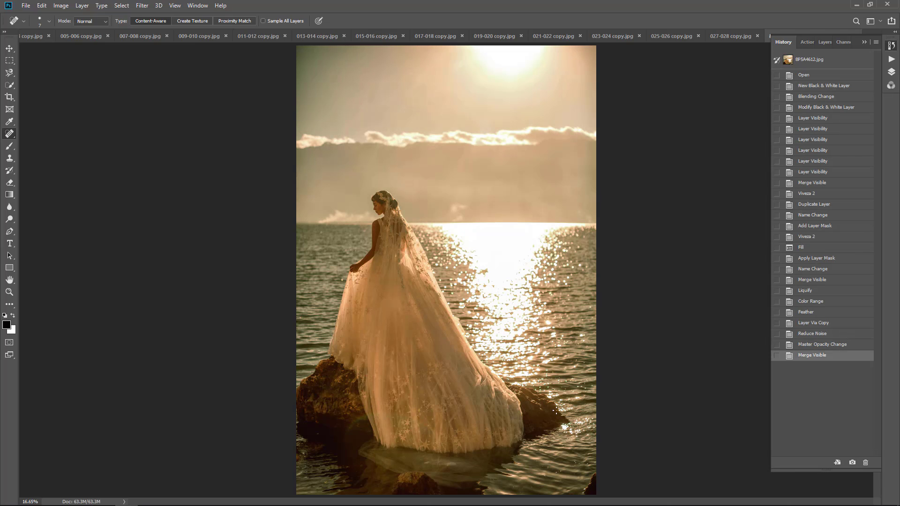